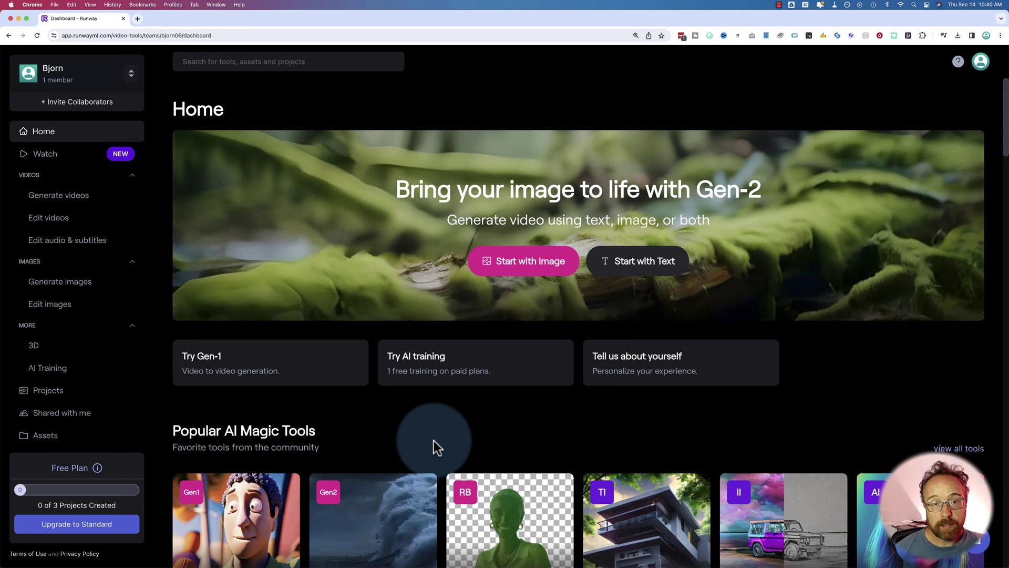
Open the Text/Image to Video tool from the Popular AI Magic Tools.
scroll(434, 441, down, 4)
scroll(434, 441, down, 1)
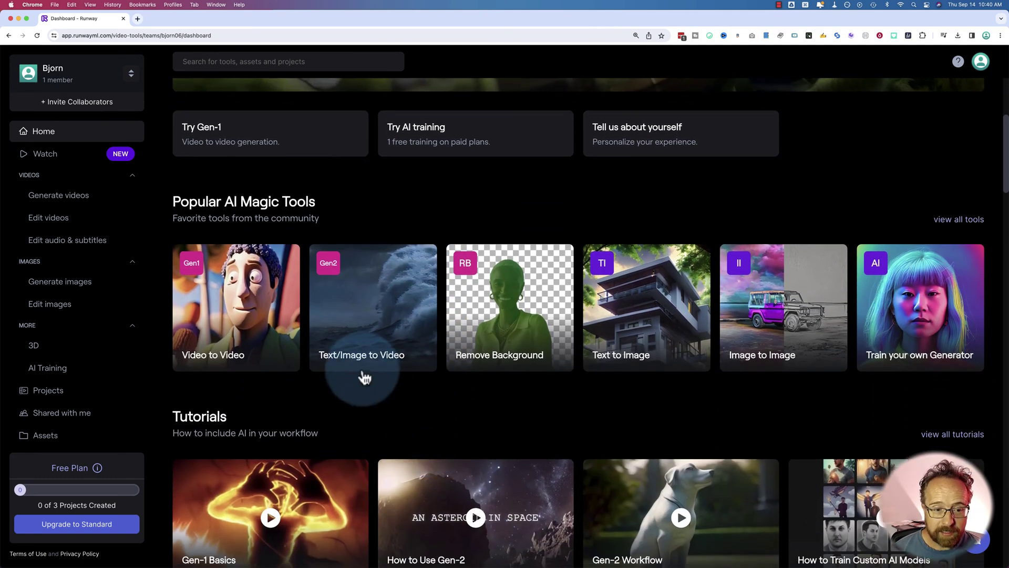
click(380, 316)
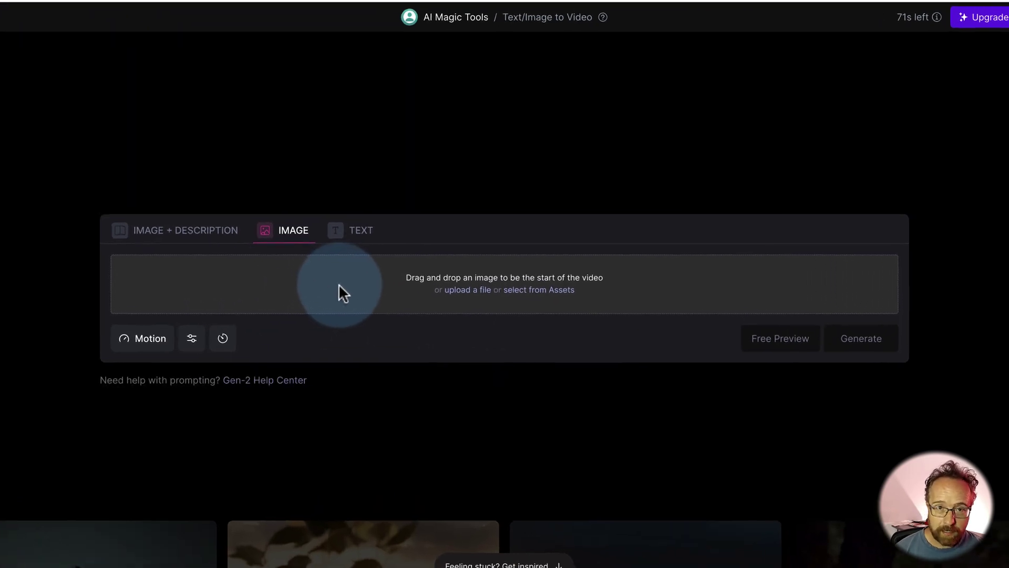
Compare the Text, Image and Image + Description input modes of the video generator.
click(359, 231)
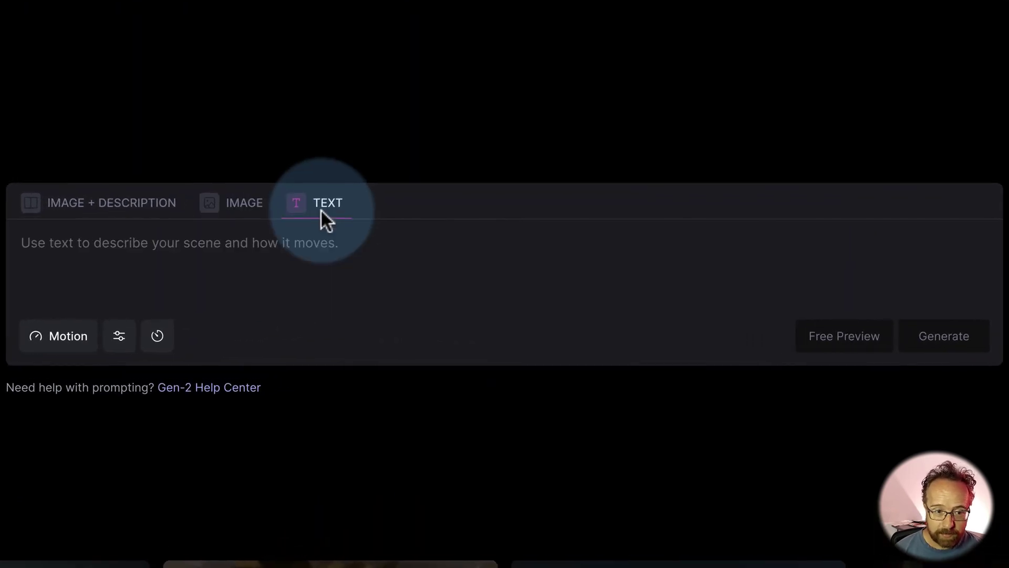
click(239, 206)
click(140, 206)
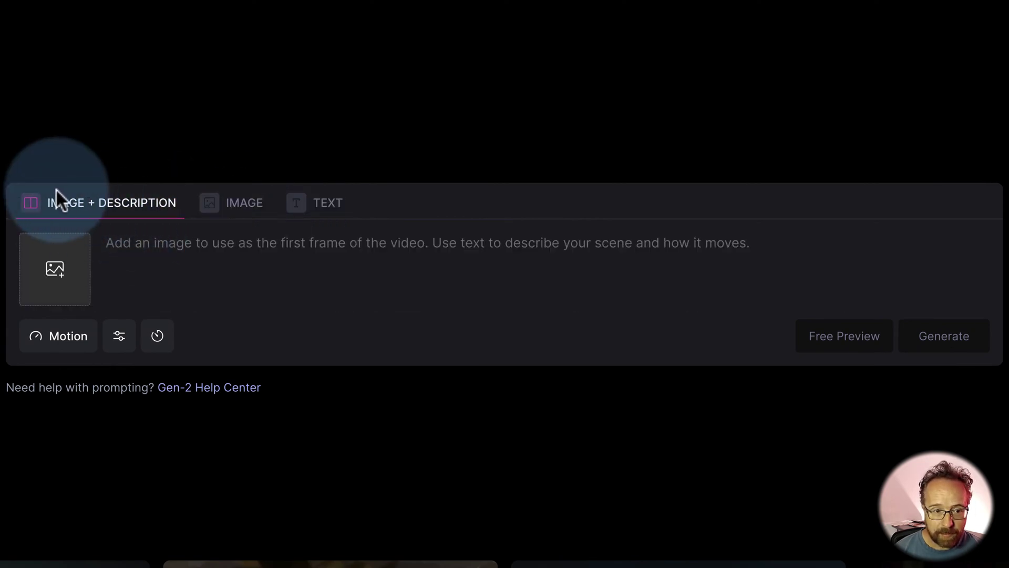
click(330, 204)
click(160, 204)
Choose the Text mode and enter the prompt "A barren desert with an approaching sandstorm.".
click(326, 204)
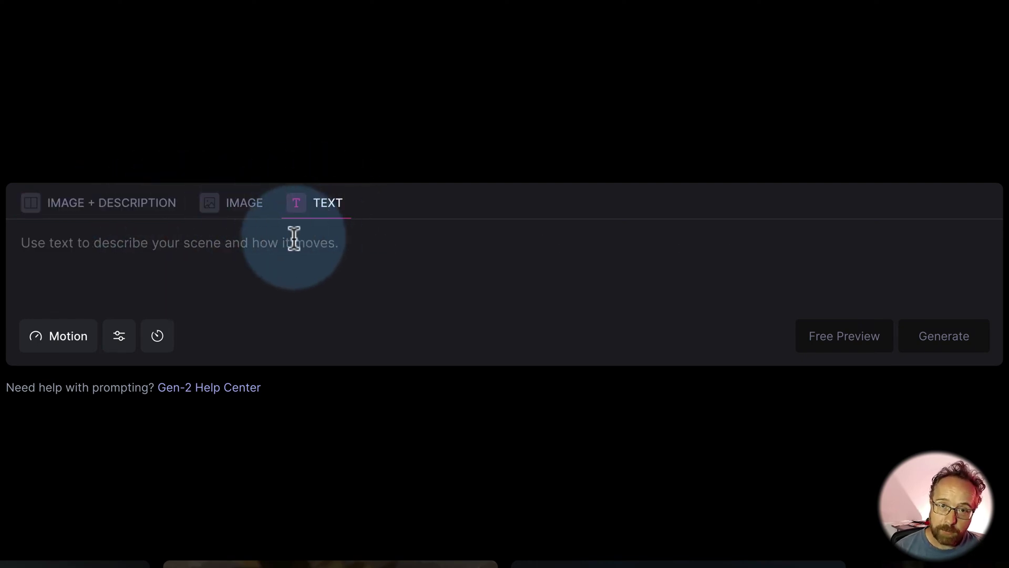
click(252, 243)
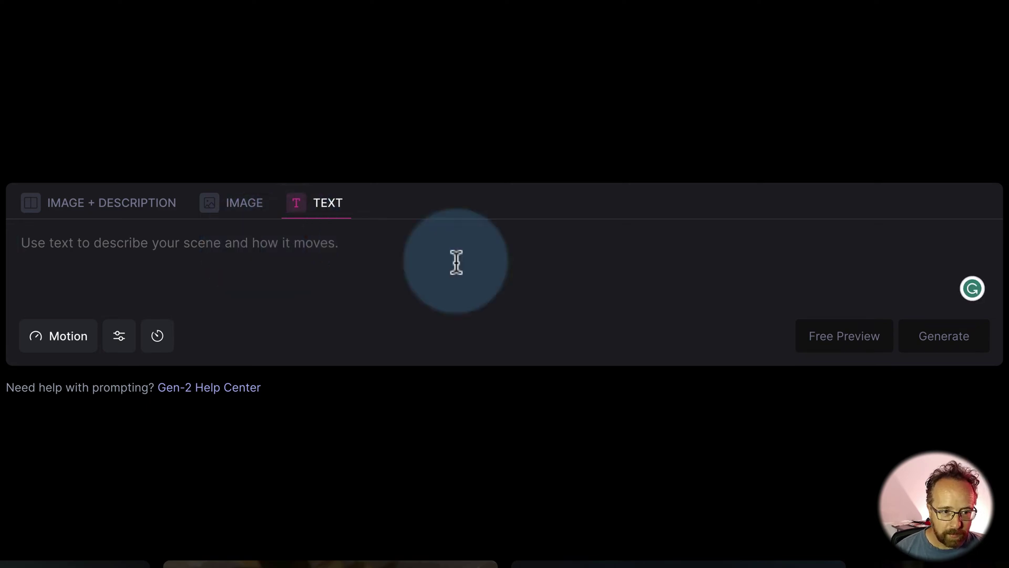
text(A barren desert with an approaching sandstorm.)
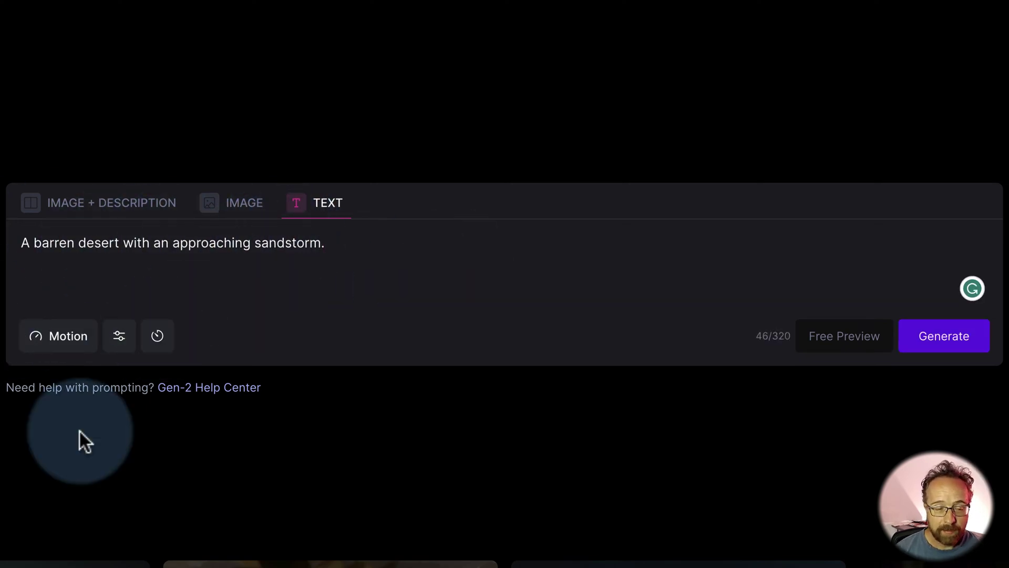
Review the seed, interpolation and upscale options, the duration information and the motion settings.
click(119, 336)
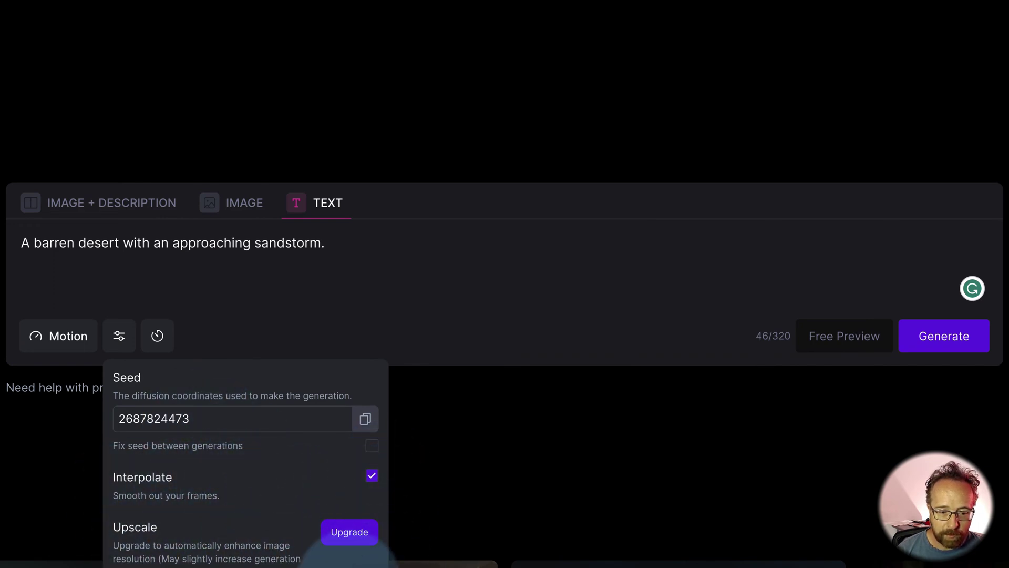
click(157, 336)
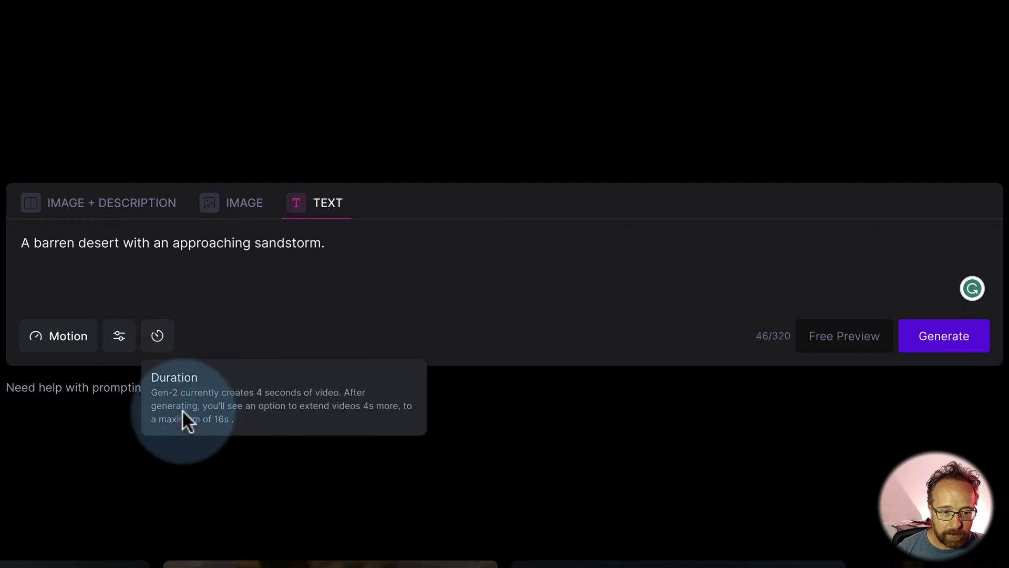
click(79, 353)
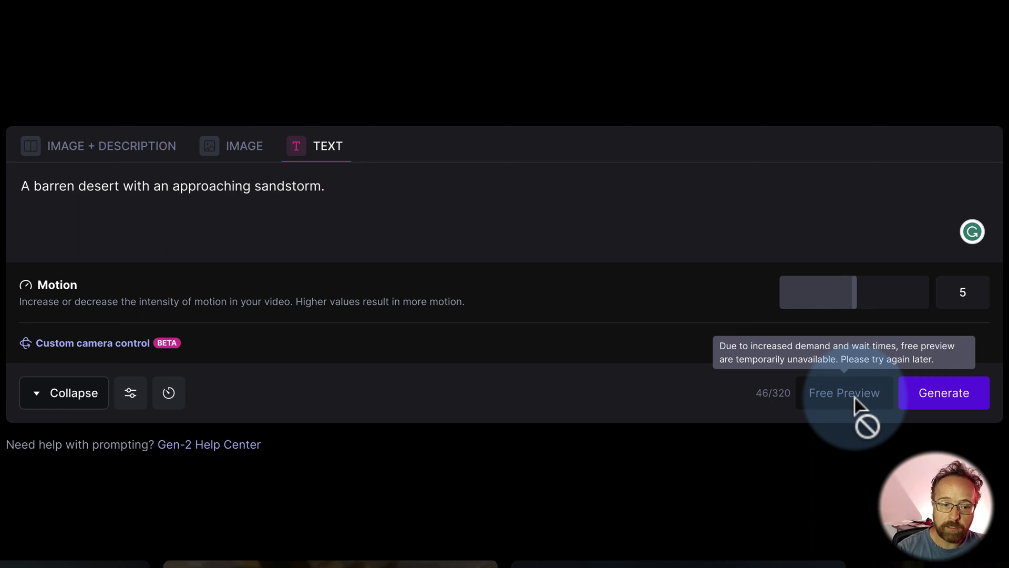
Generate the video from the text prompt and play back the finished clip.
click(946, 402)
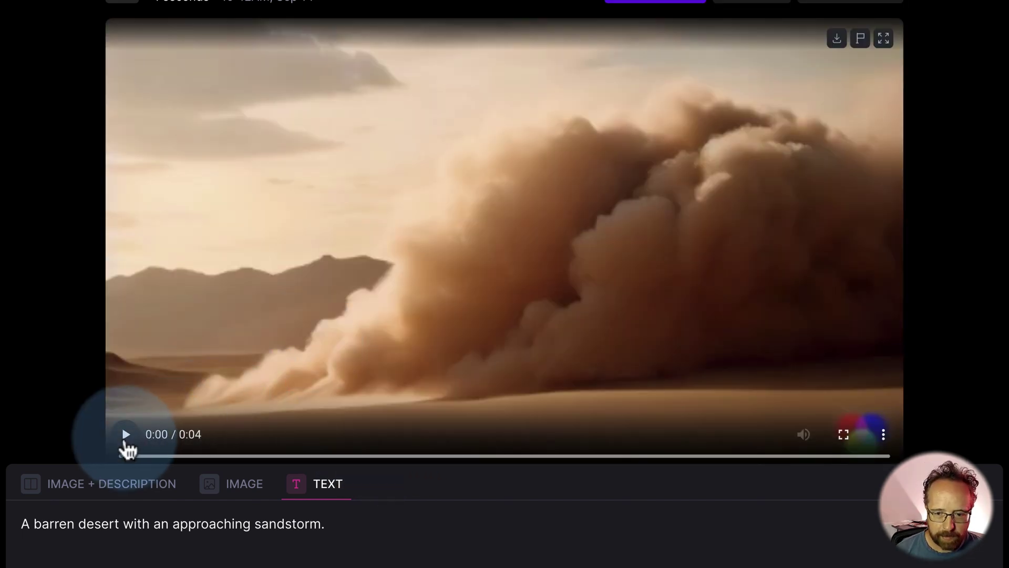
click(126, 441)
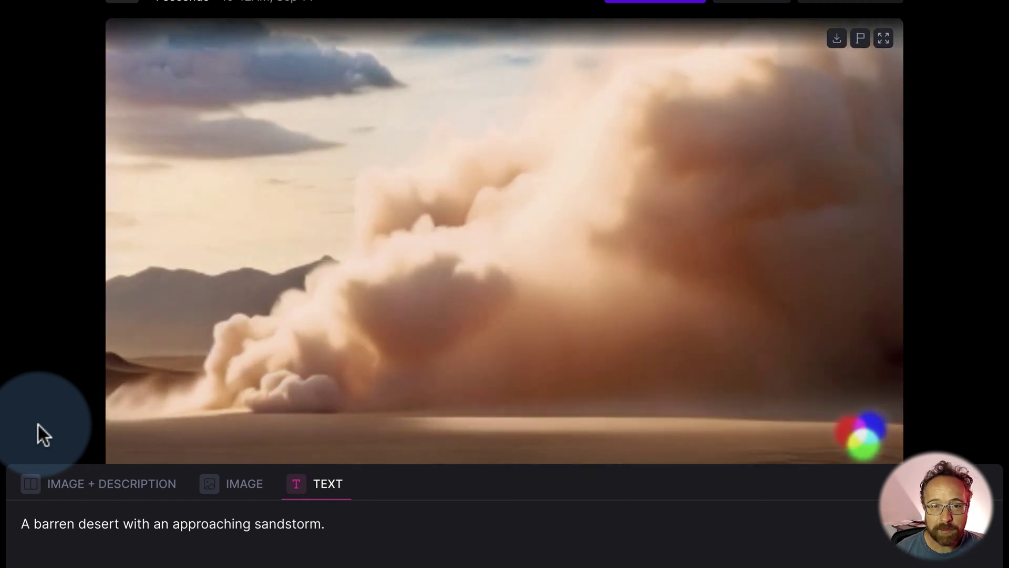
mouse_move(291, 306)
click(257, 341)
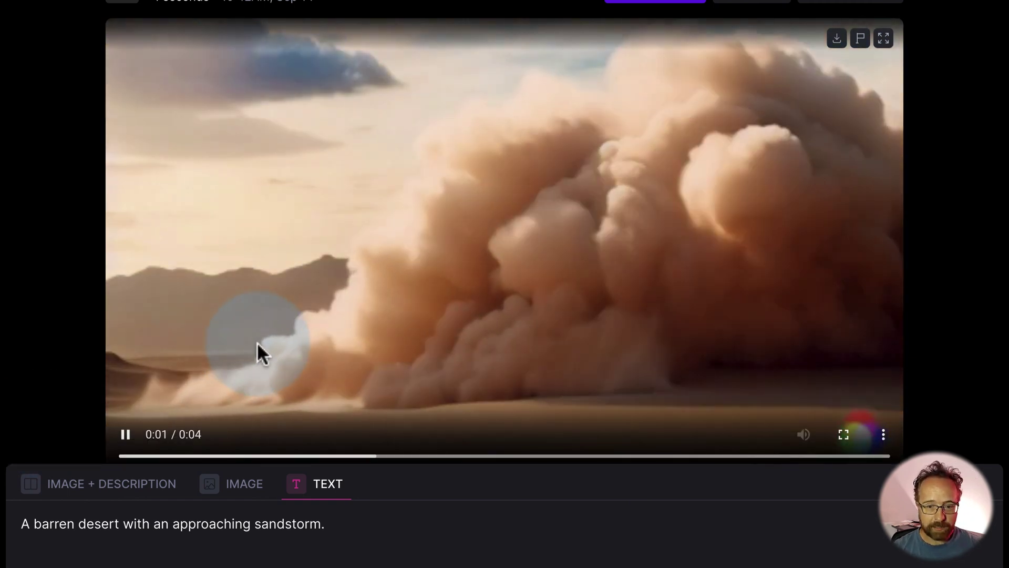
click(125, 436)
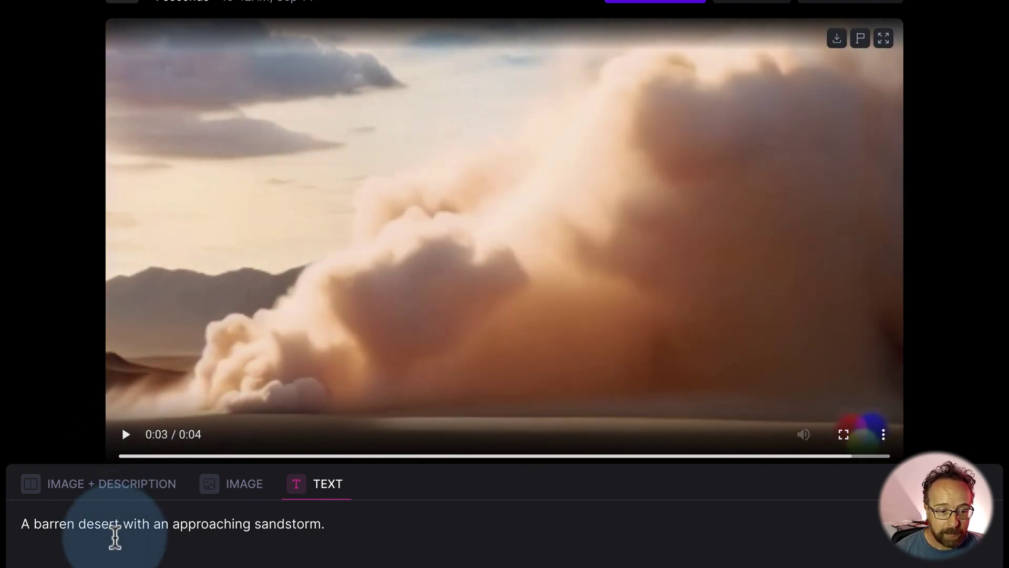
Move the sandstorm prompt from Text to Image + Description mode and append "Sand wall is blowing towards the camera".
triple_click(147, 533)
key(ctrl+c)
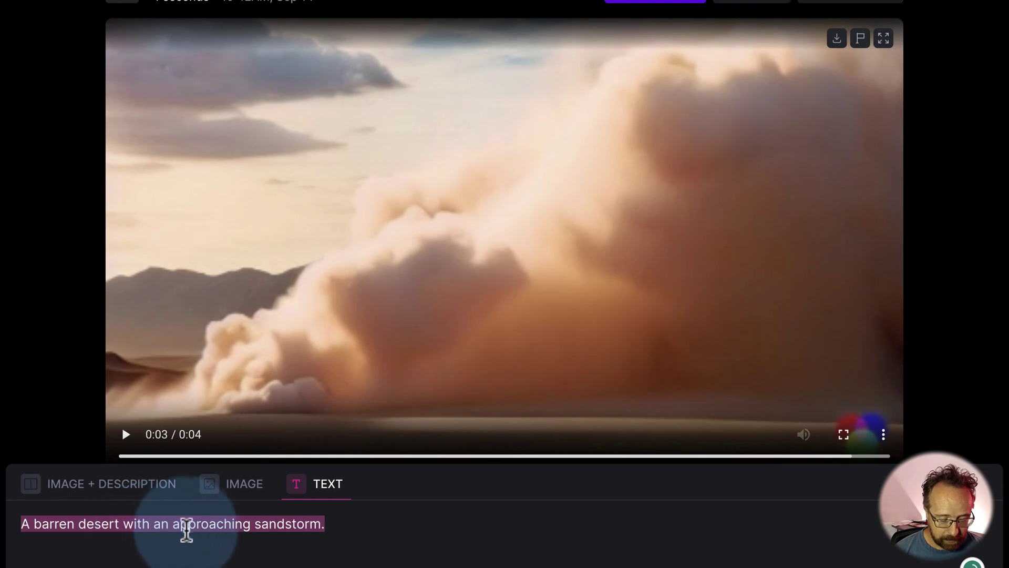
key(BackSpace)
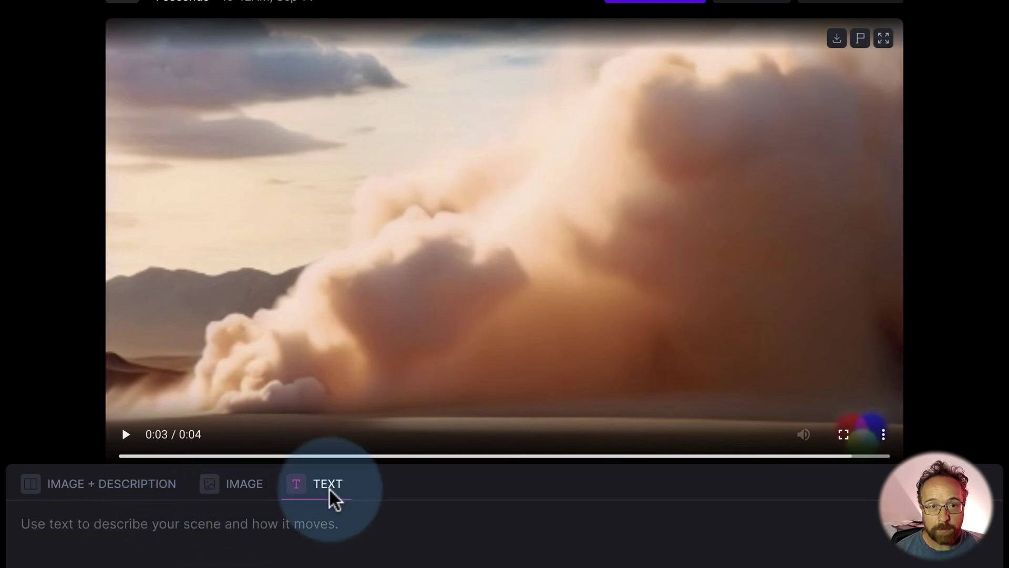
click(134, 507)
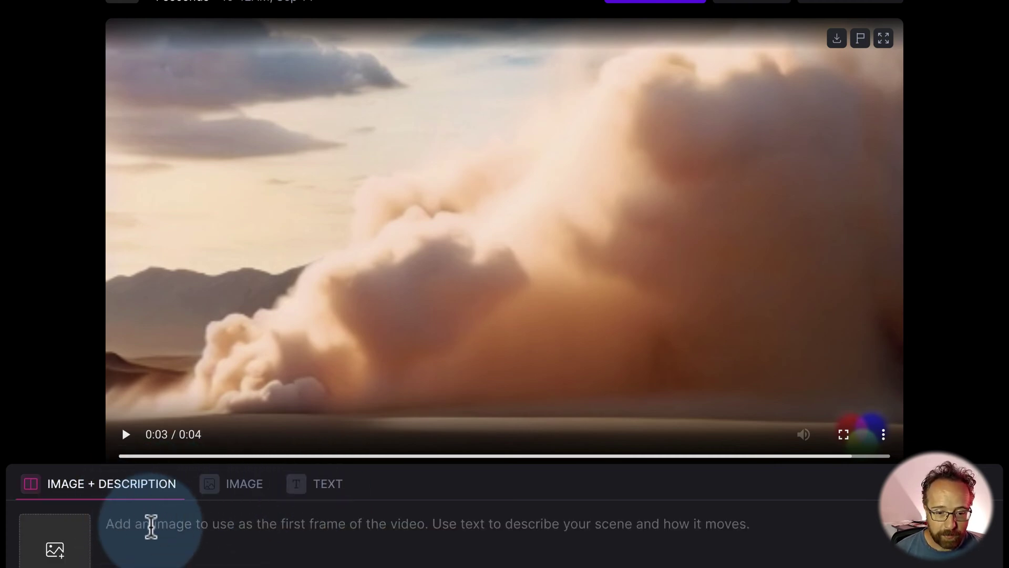
key(ctrl+v)
drag(106, 526, 417, 529)
key(ctrl+c)
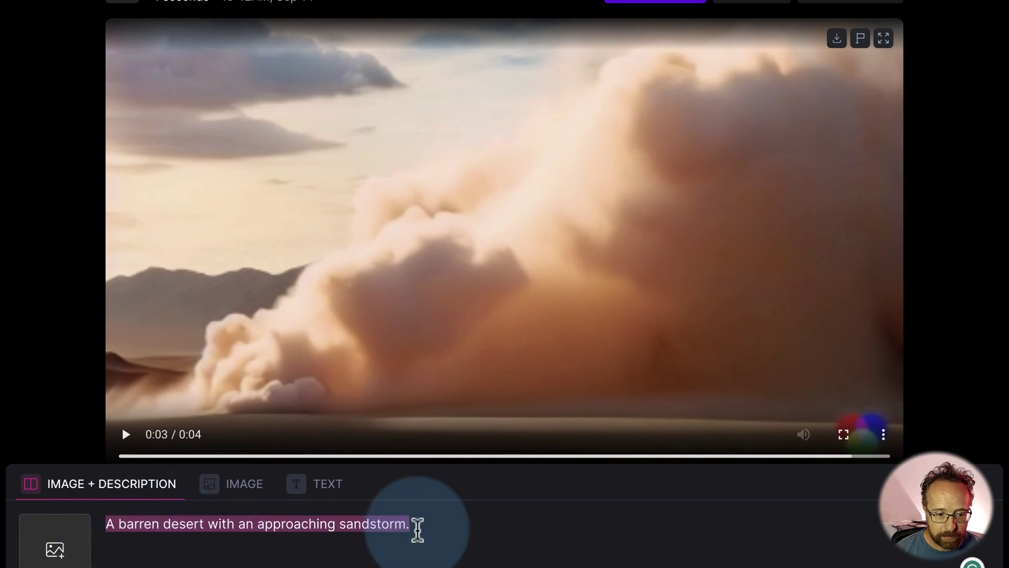
key(BackSpace)
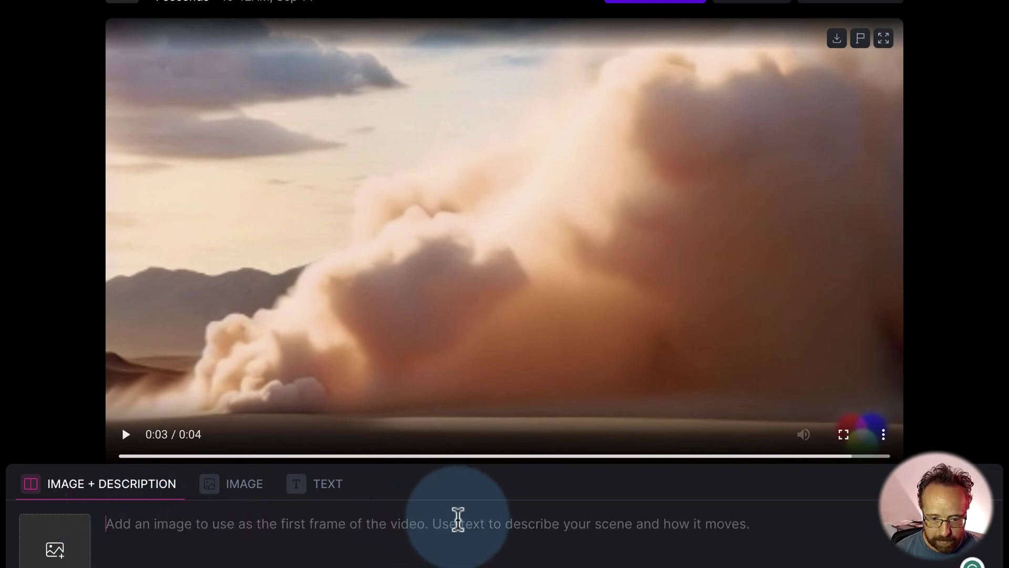
key(ctrl+v)
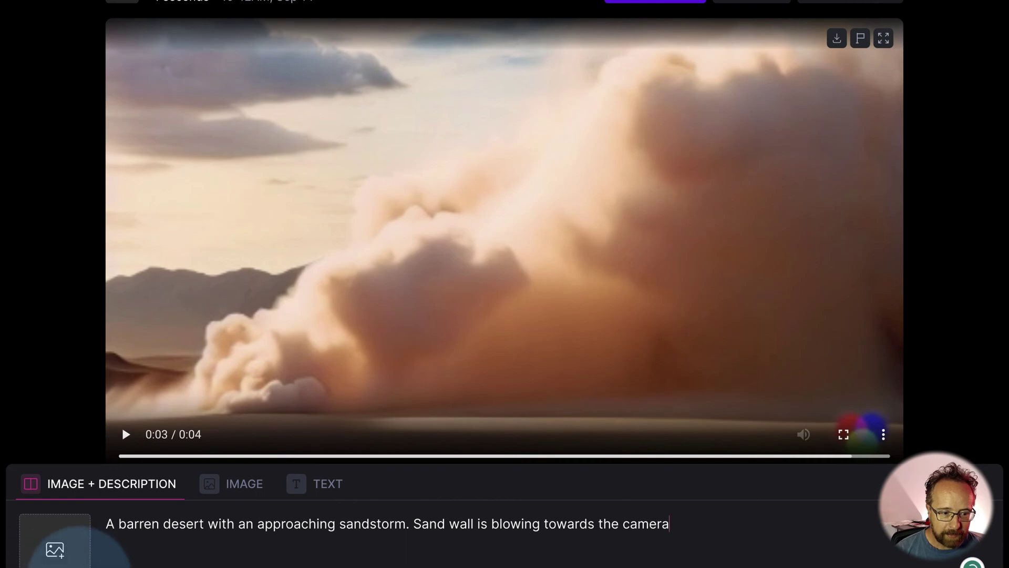
Attach the uploaded desert sandstorm screenshot as the video's first frame.
click(54, 549)
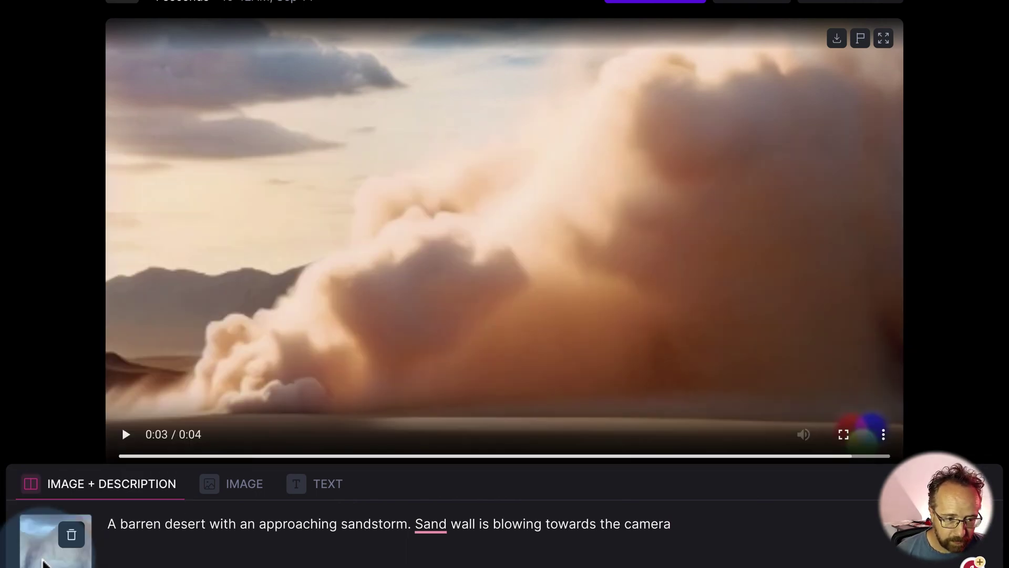
click(55, 549)
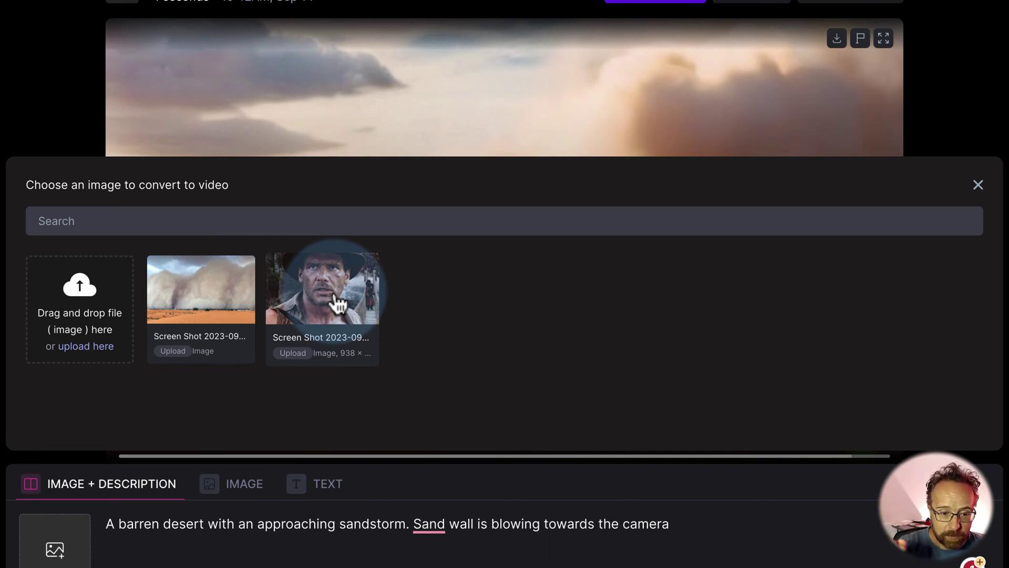
click(207, 297)
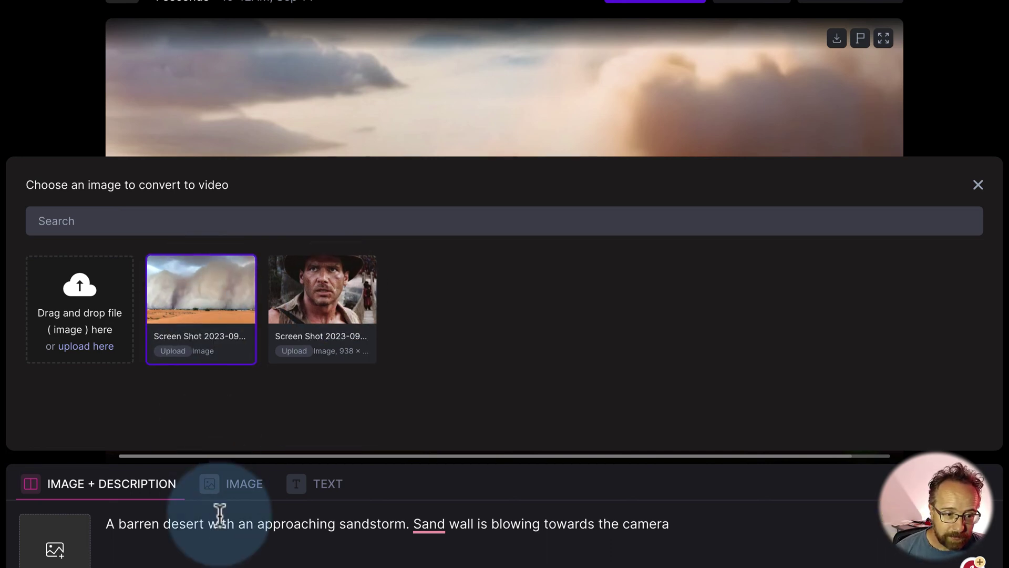
click(185, 356)
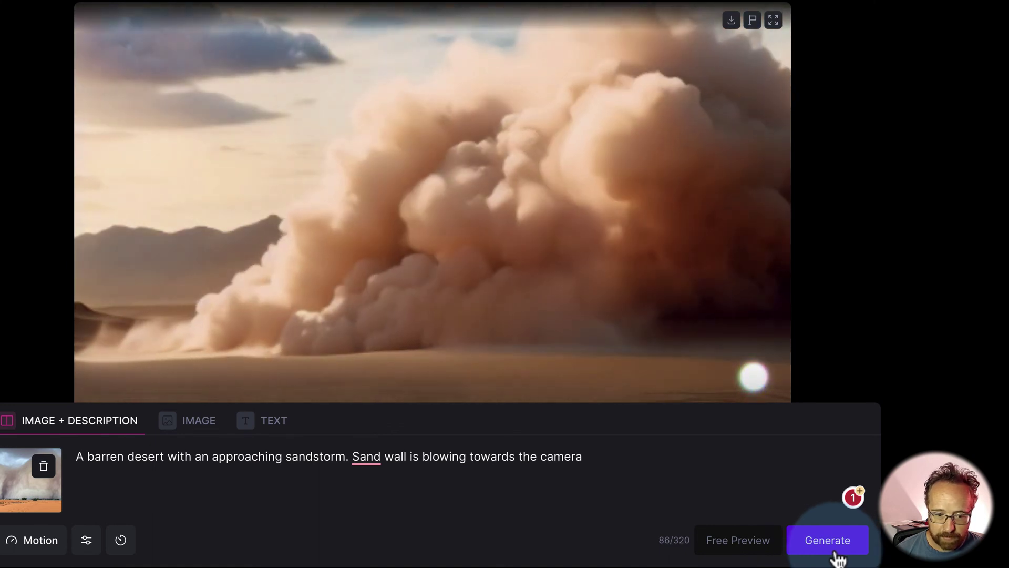
Generate the video from the sandstorm image and description, and play it back.
click(413, 217)
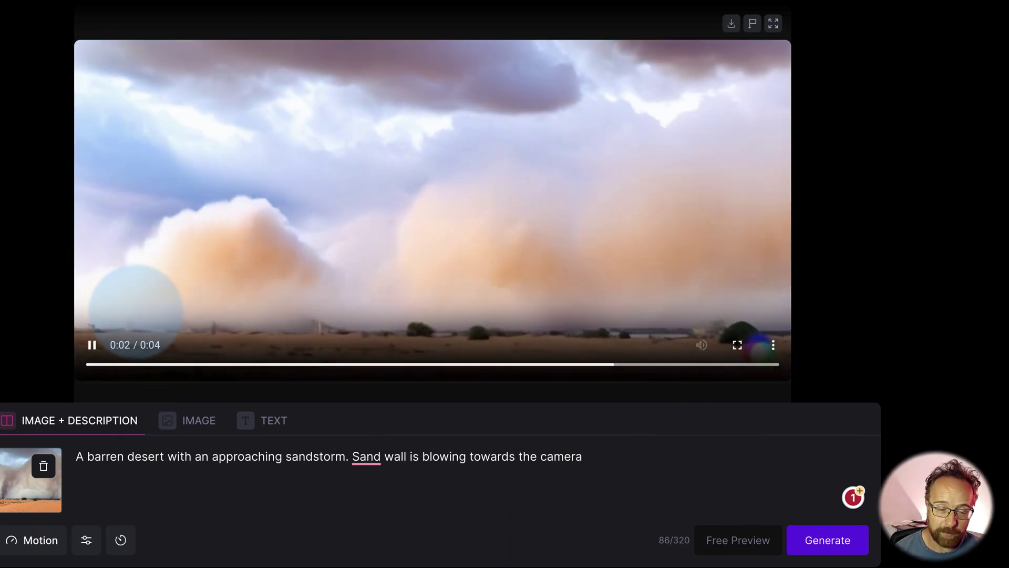
click(95, 344)
Switch to Image mode and add the picture of the futuristic armored man with green glowing glasses as input.
click(188, 433)
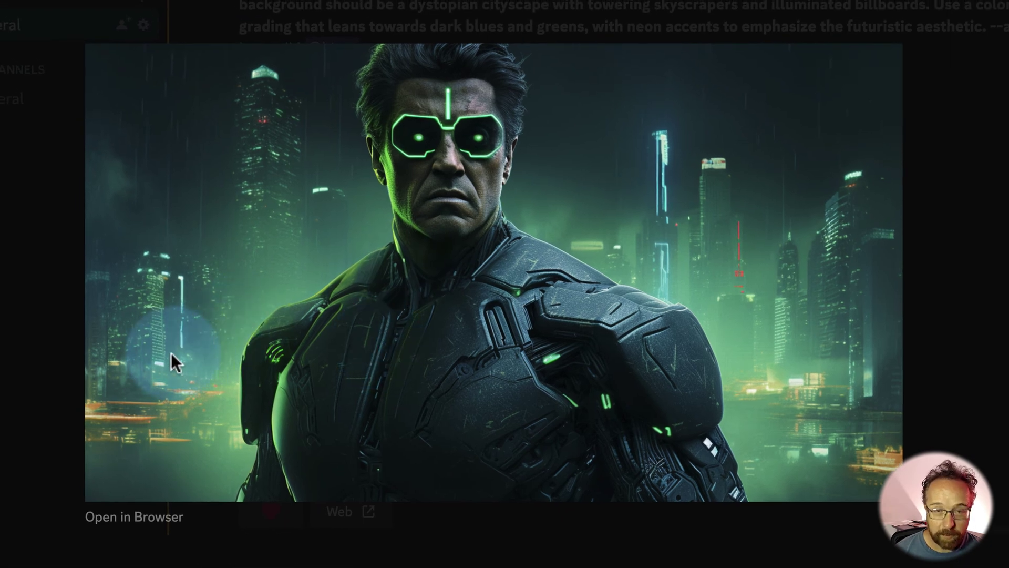
right_click(277, 229)
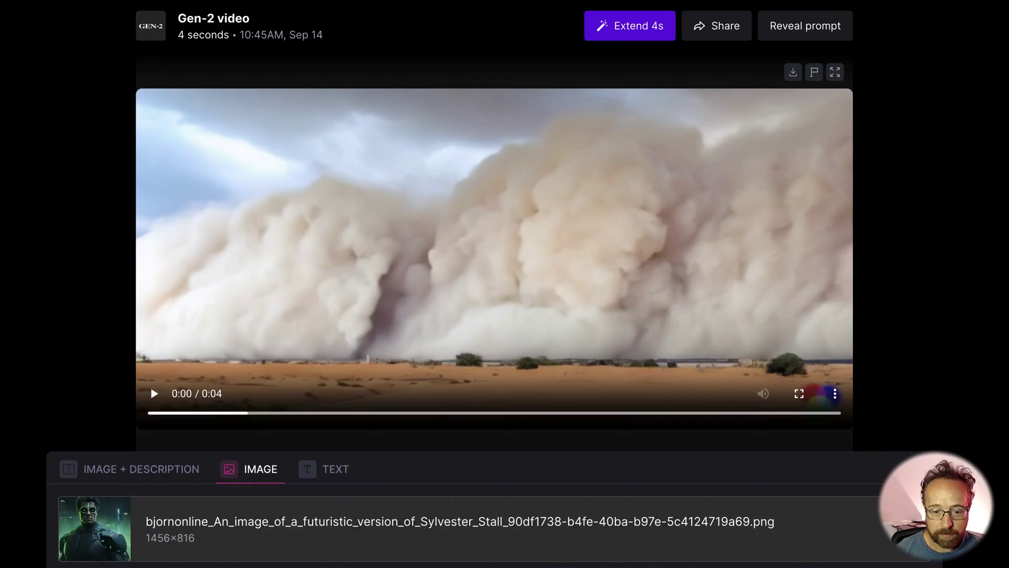
Check the generation settings, and generate and play the video made from the futuristic man's picture.
click(148, 567)
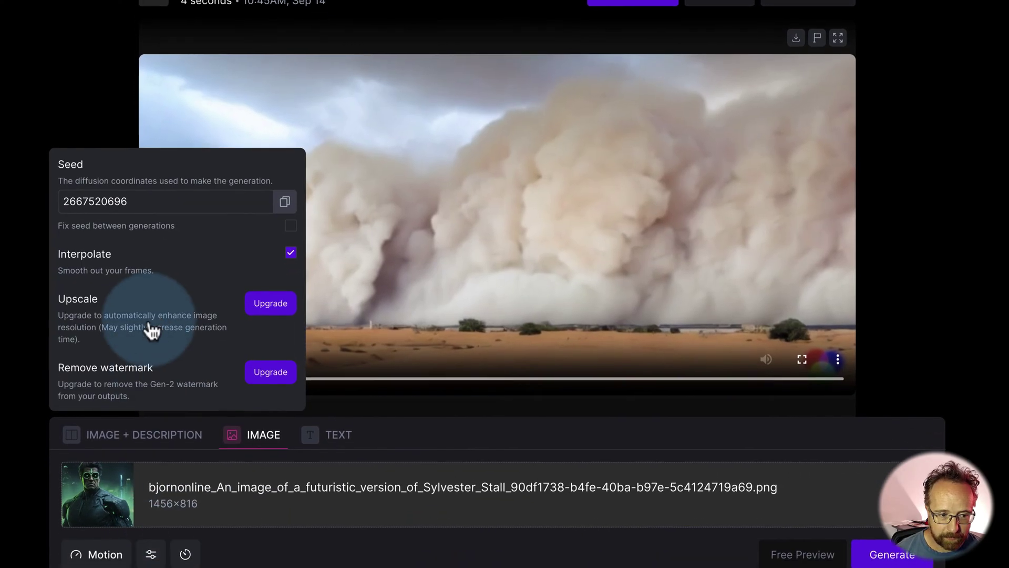
click(187, 555)
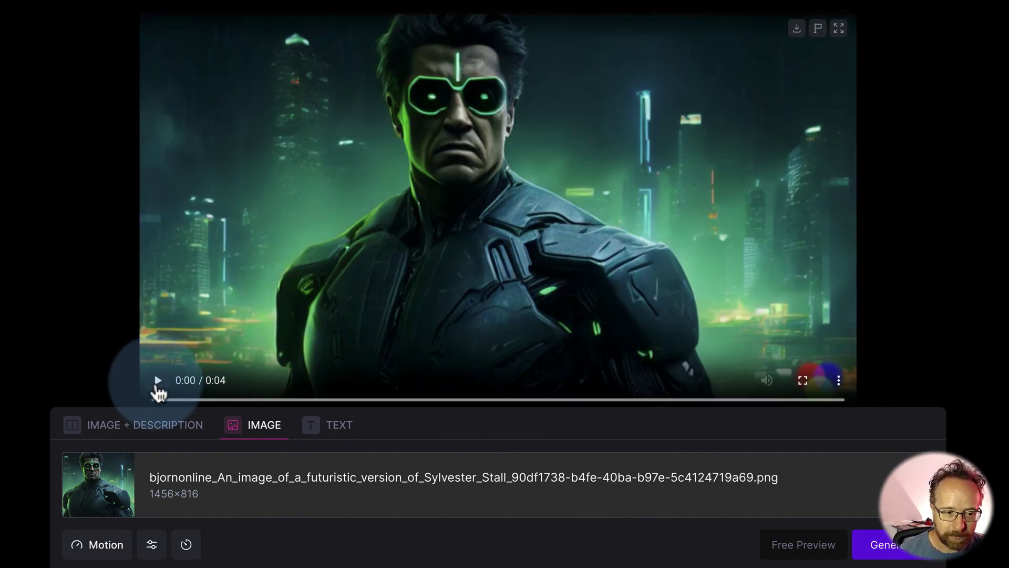
click(157, 380)
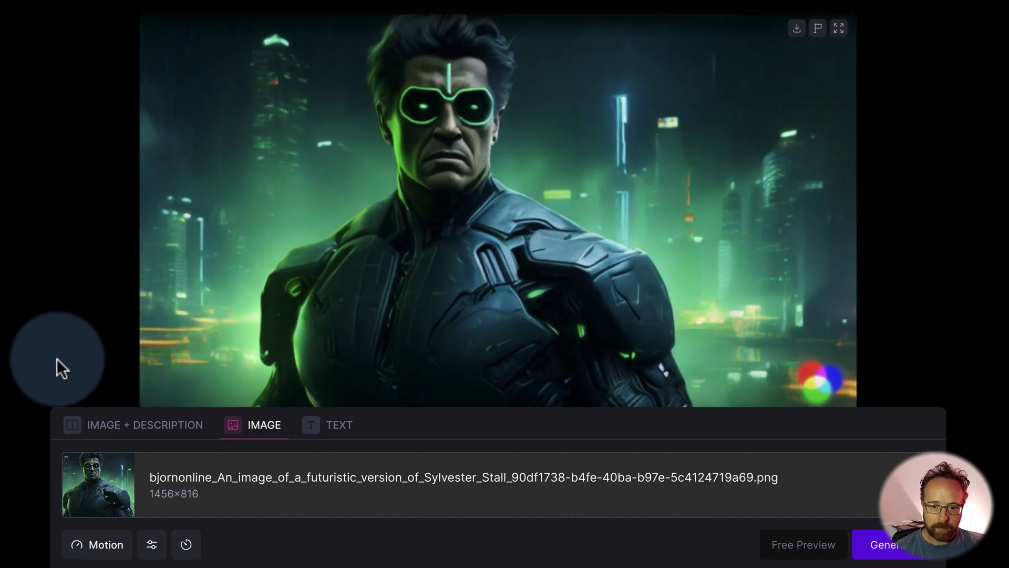
mouse_move(171, 388)
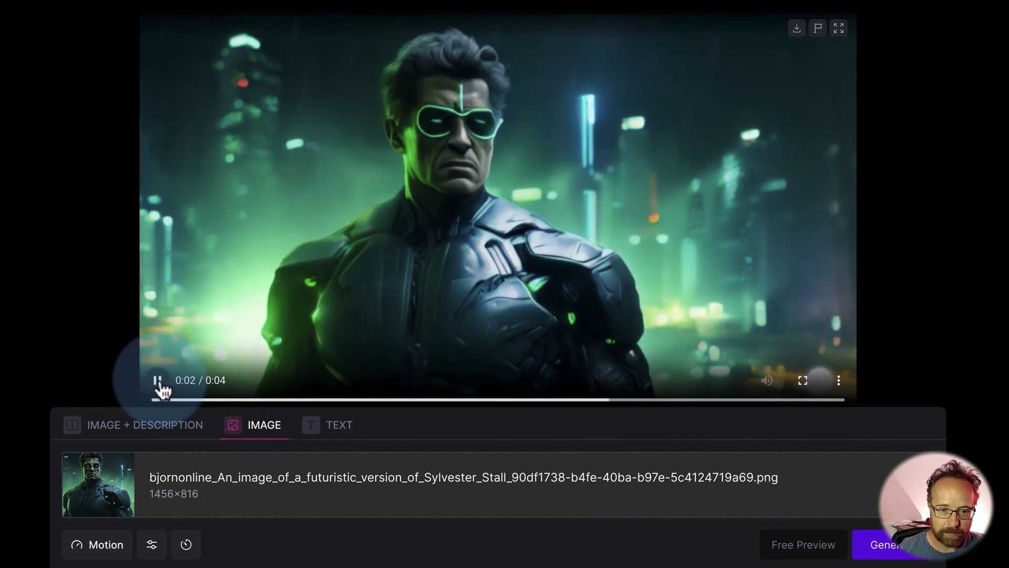
click(159, 381)
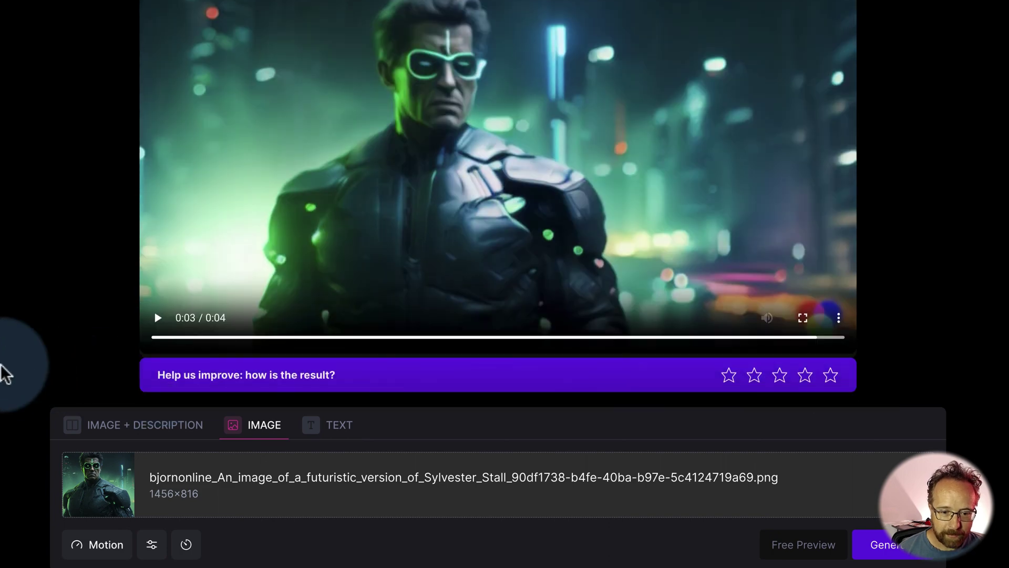
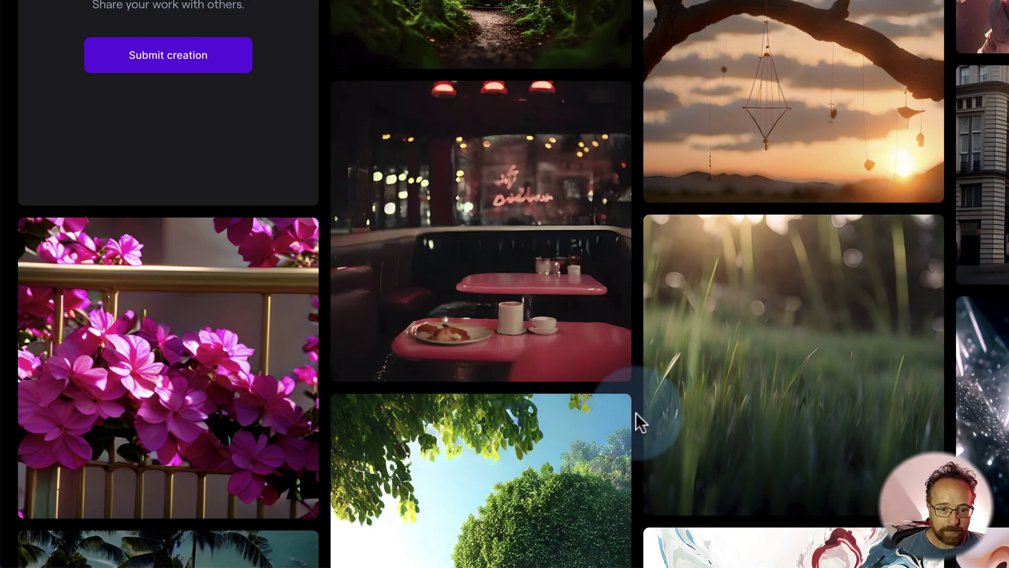
Browse the gallery of example creations and their prompts for inspiration.
mouse_move(623, 375)
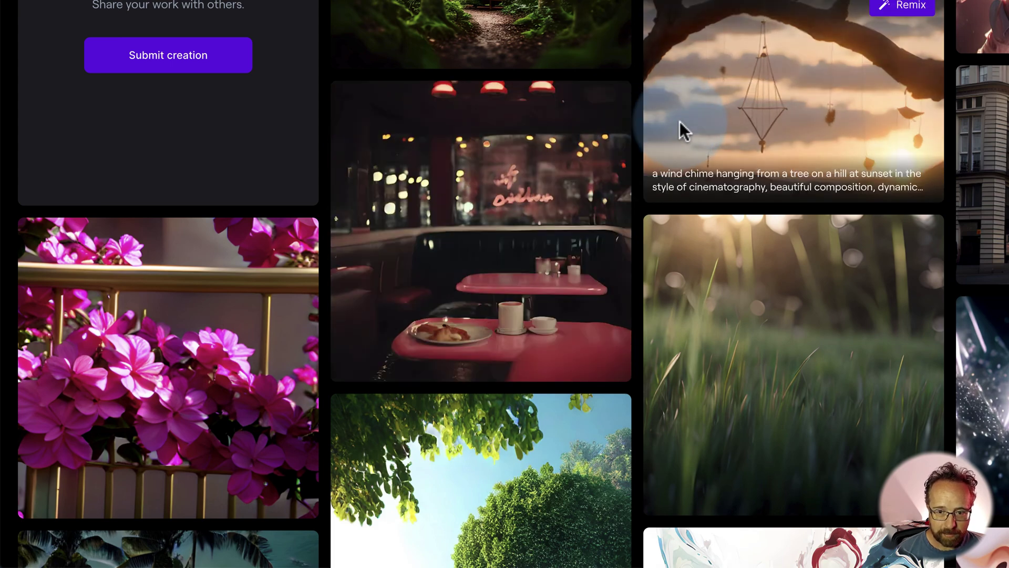
scroll(526, 392, down, 10)
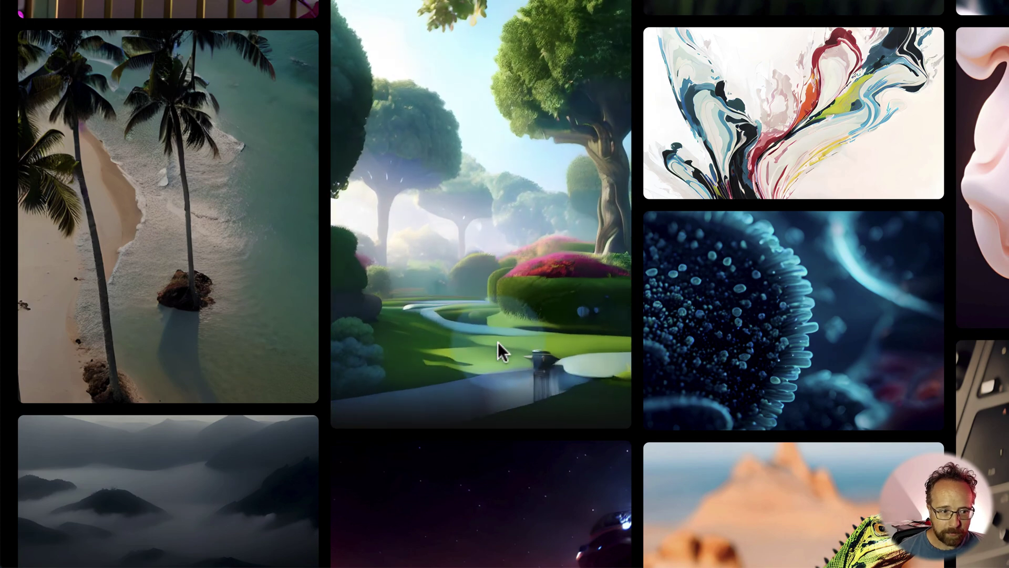
Examine the remaining gallery examples and their prompts, including the lion, space battle, futuristic city, log cabin, sunset and thunderstorm clips.
mouse_move(294, 335)
scroll(260, 333, down, 12)
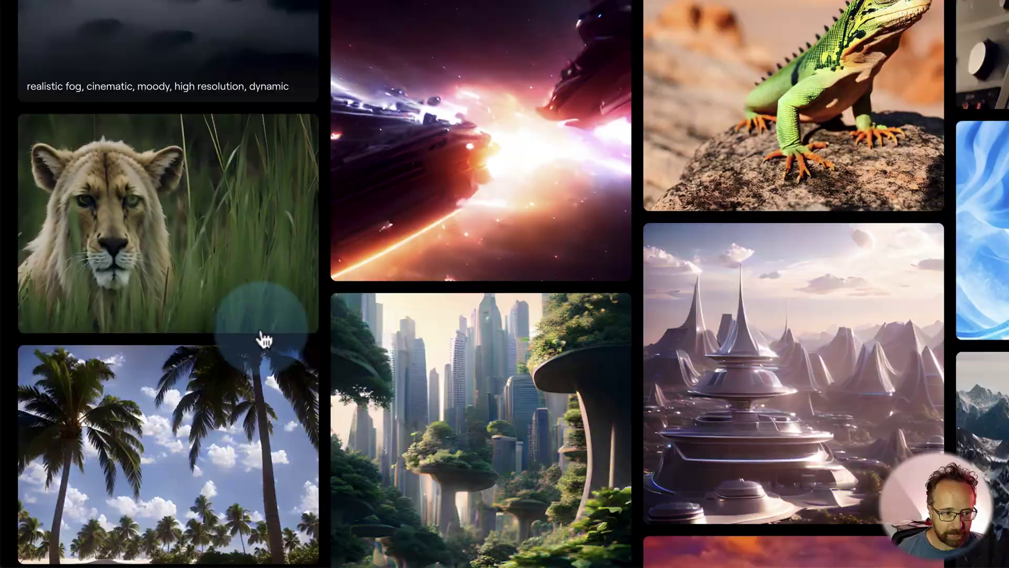
mouse_move(203, 222)
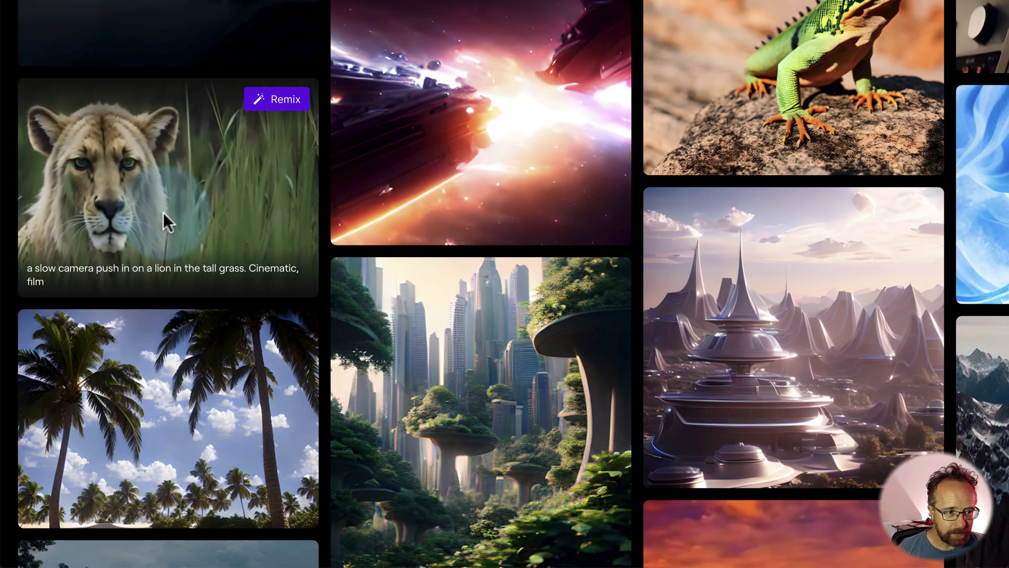
mouse_move(525, 178)
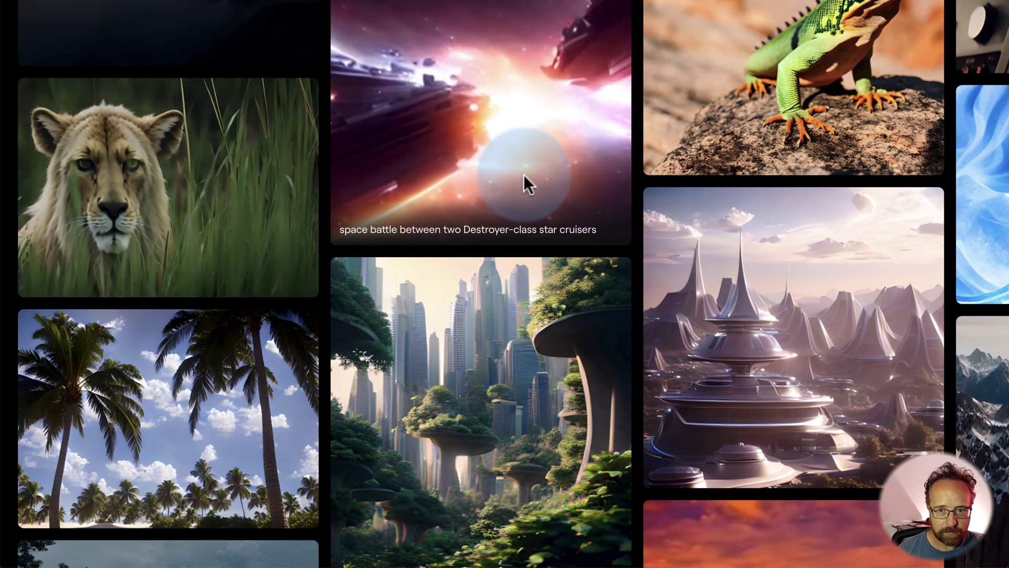
scroll(846, 174, up, 2)
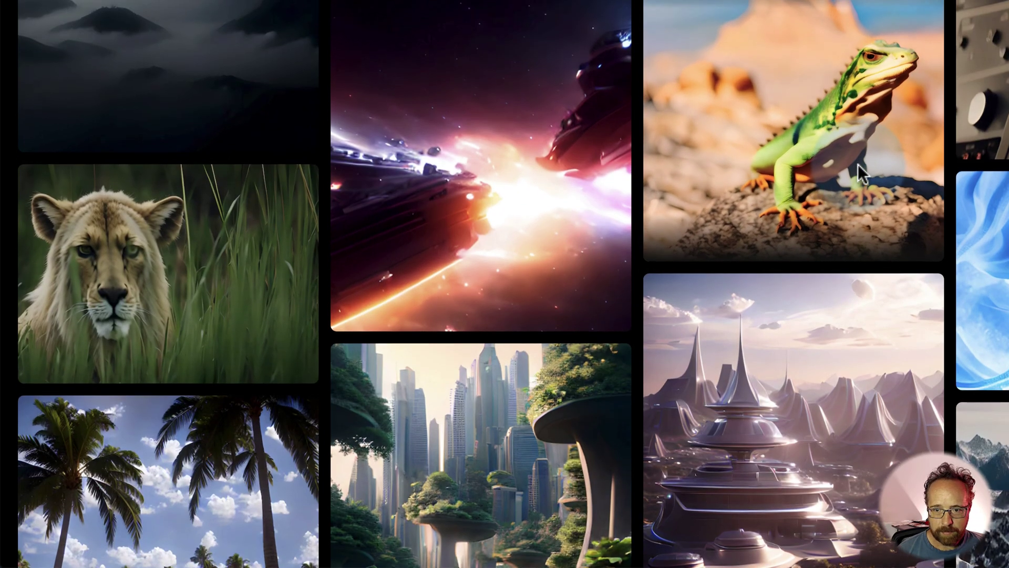
scroll(991, 218, down, 2)
scroll(987, 228, down, 3)
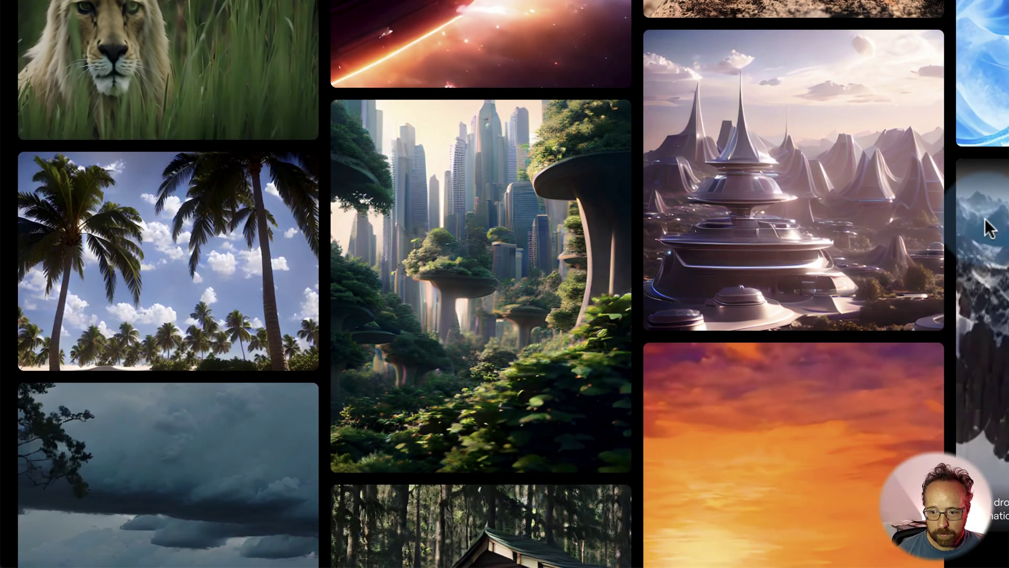
mouse_move(858, 255)
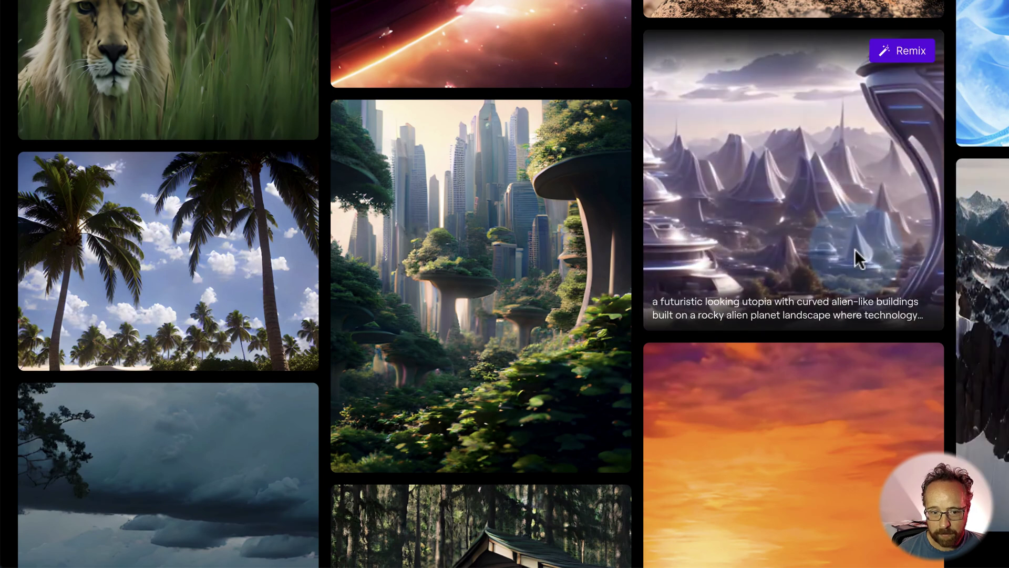
scroll(858, 255, down, 3)
mouse_move(495, 251)
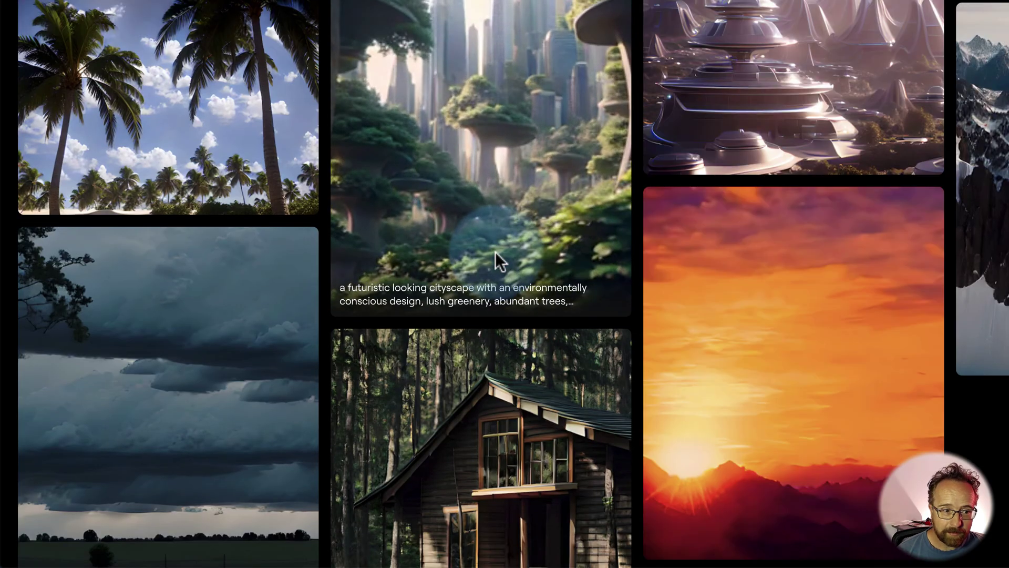
scroll(495, 252, down, 4)
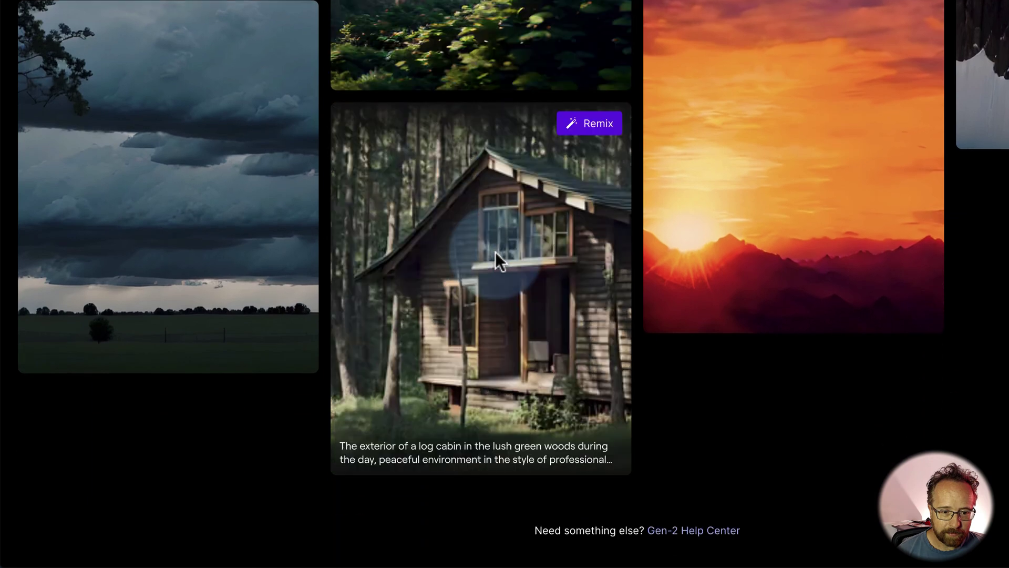
mouse_move(647, 269)
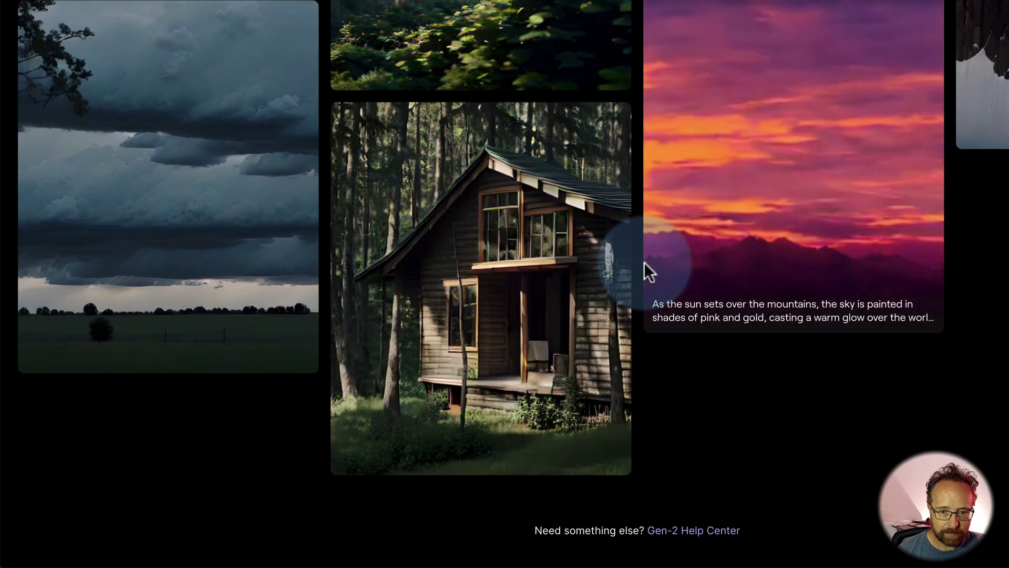
mouse_move(117, 263)
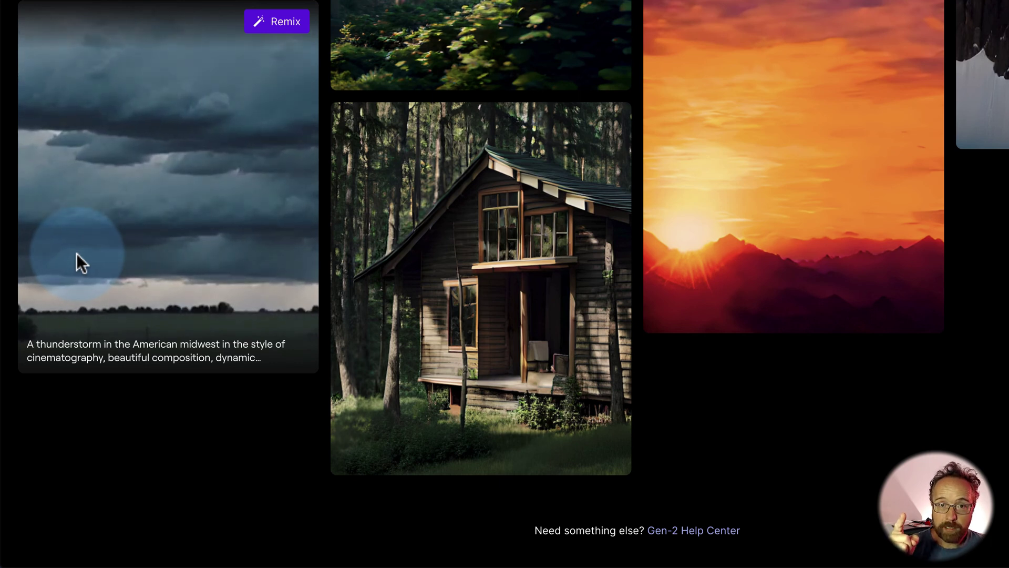
Leave the example gallery and the Text/Image to Video tool, and return to the Home dashboard.
scroll(77, 253, up, 20)
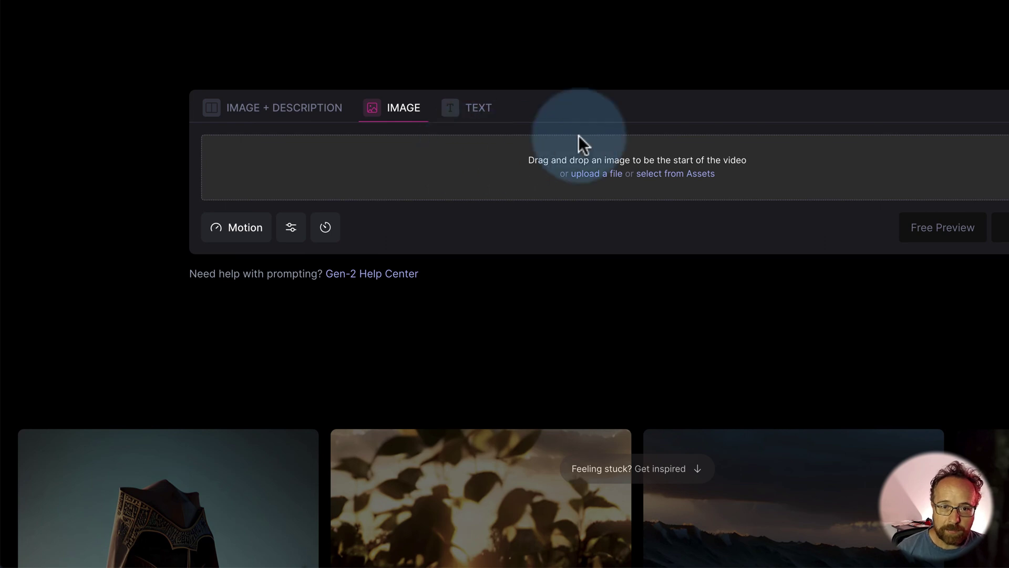
scroll(605, 129, up, 1)
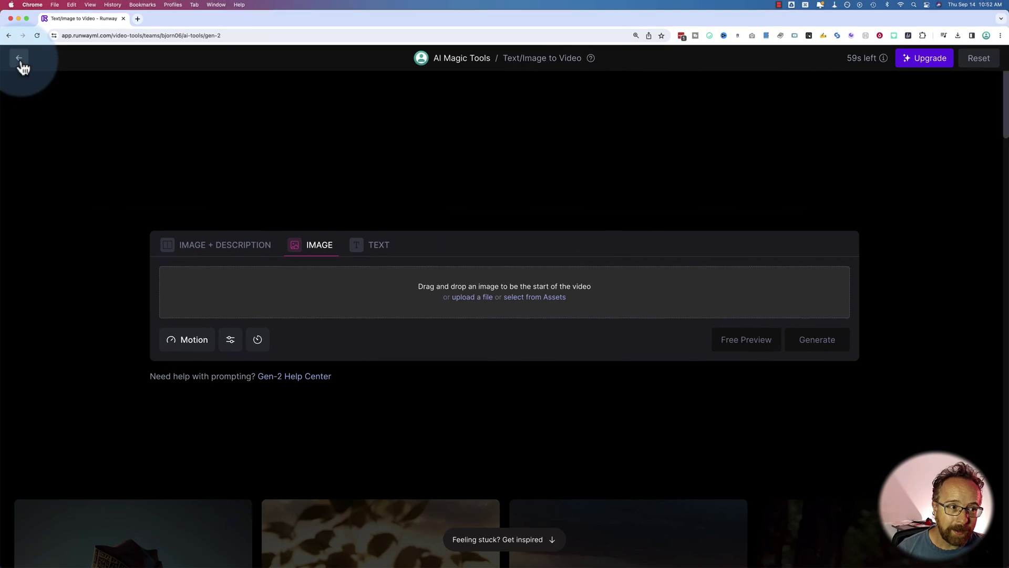
click(38, 65)
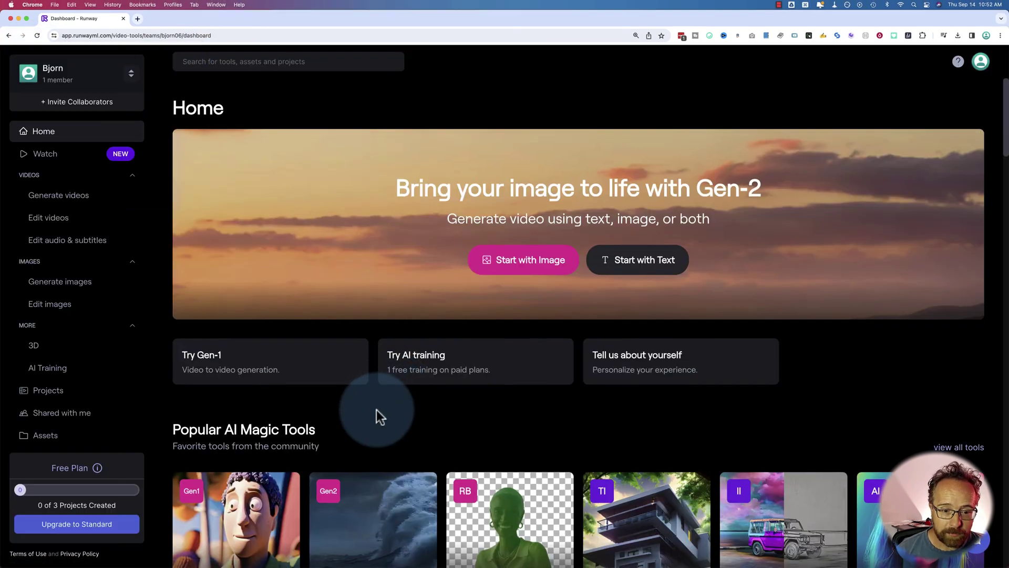
Expand the Popular AI Magic Tools section on the dashboard to show all tools, and look through them.
scroll(376, 409, down, 3)
scroll(441, 404, down, 5)
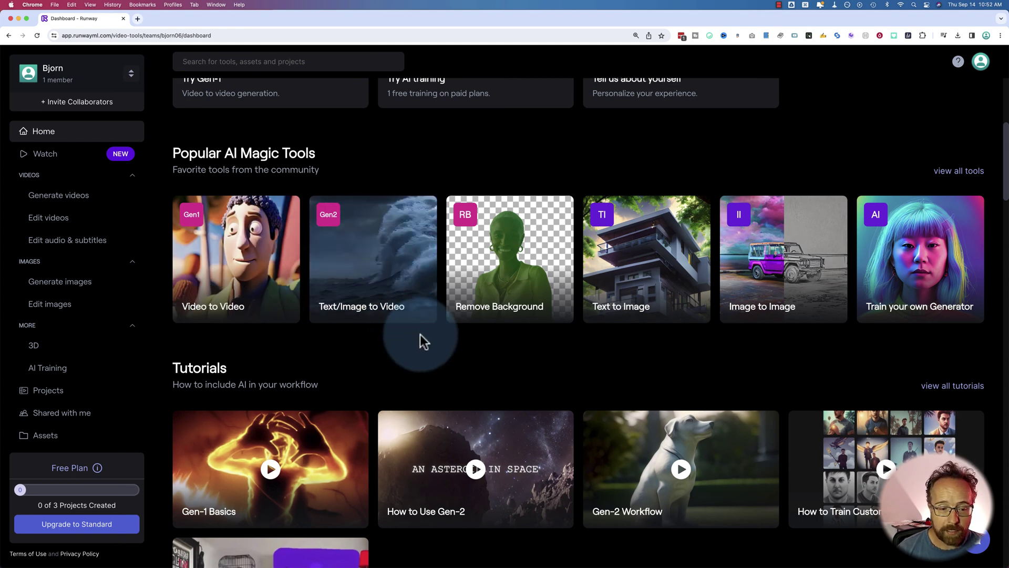
scroll(420, 335, down, 1)
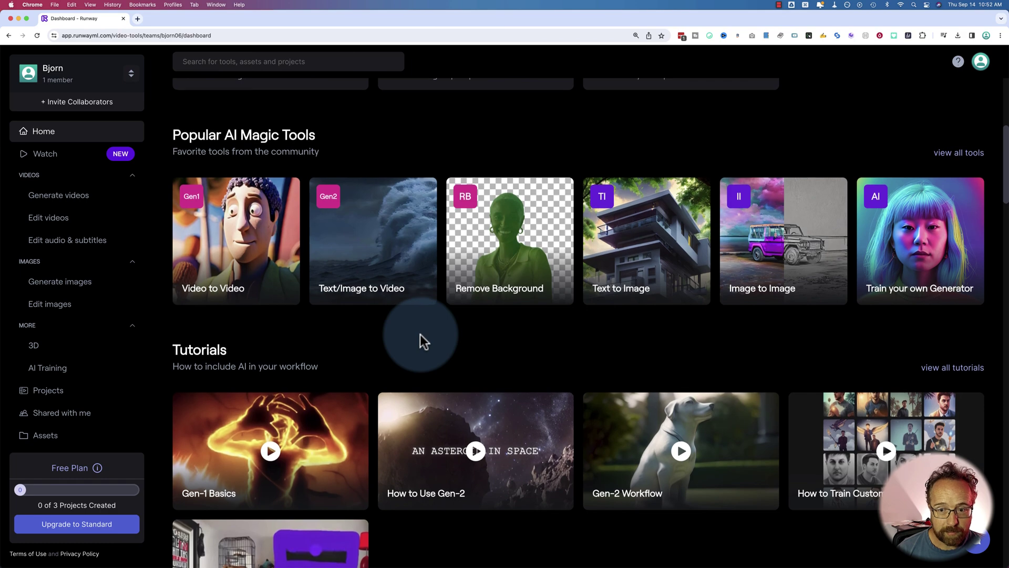
click(959, 154)
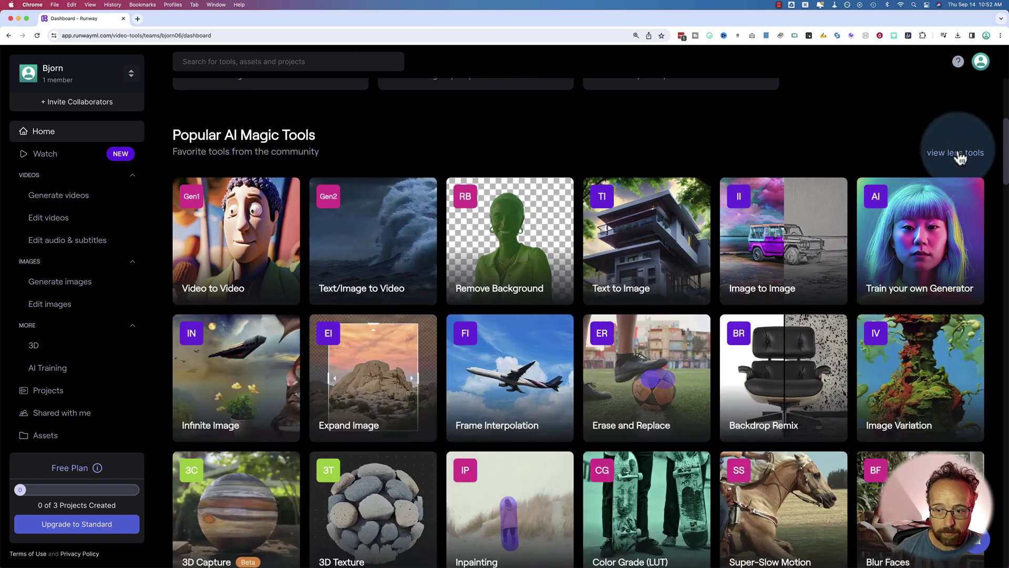
scroll(578, 290, down, 4)
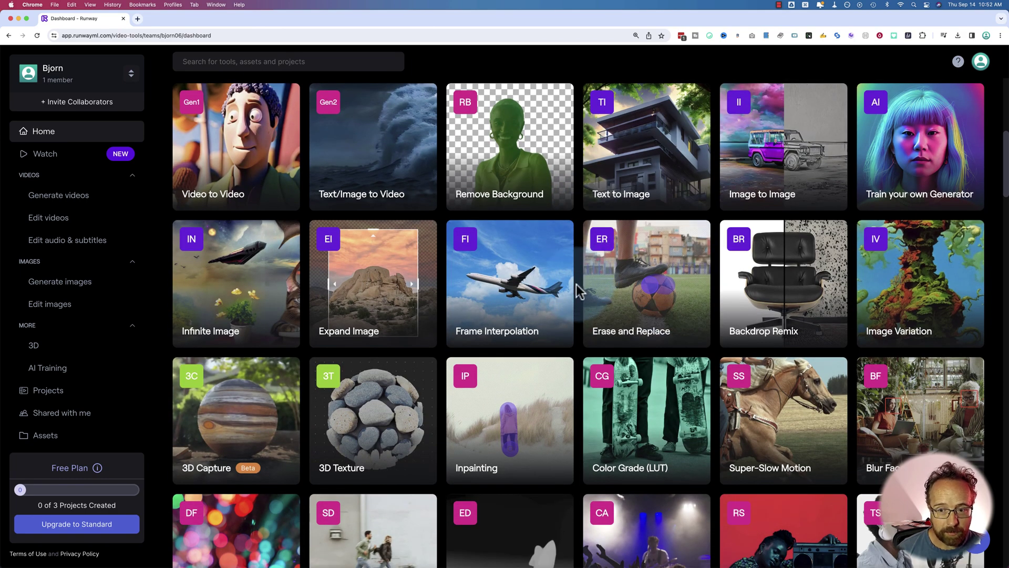